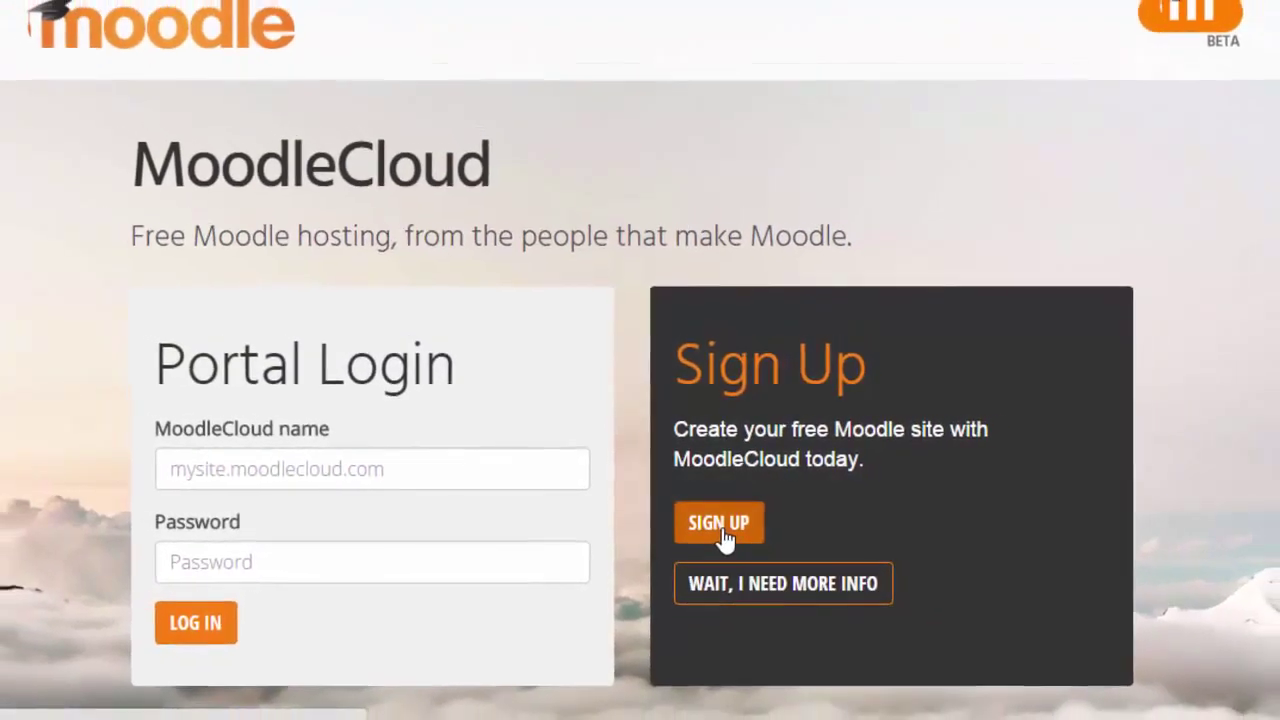
# Start a free site sign-up and enter the site name ticformacion
pyautogui.click(720, 532)
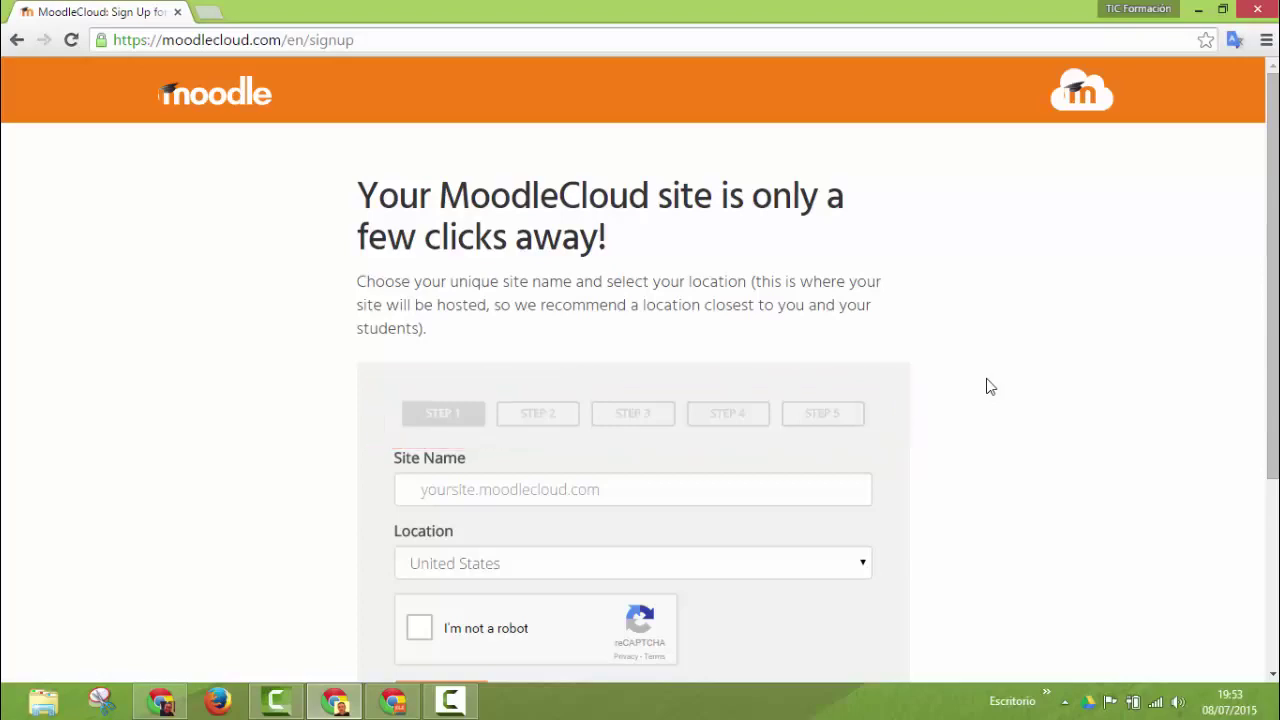
pyautogui.click(628, 491)
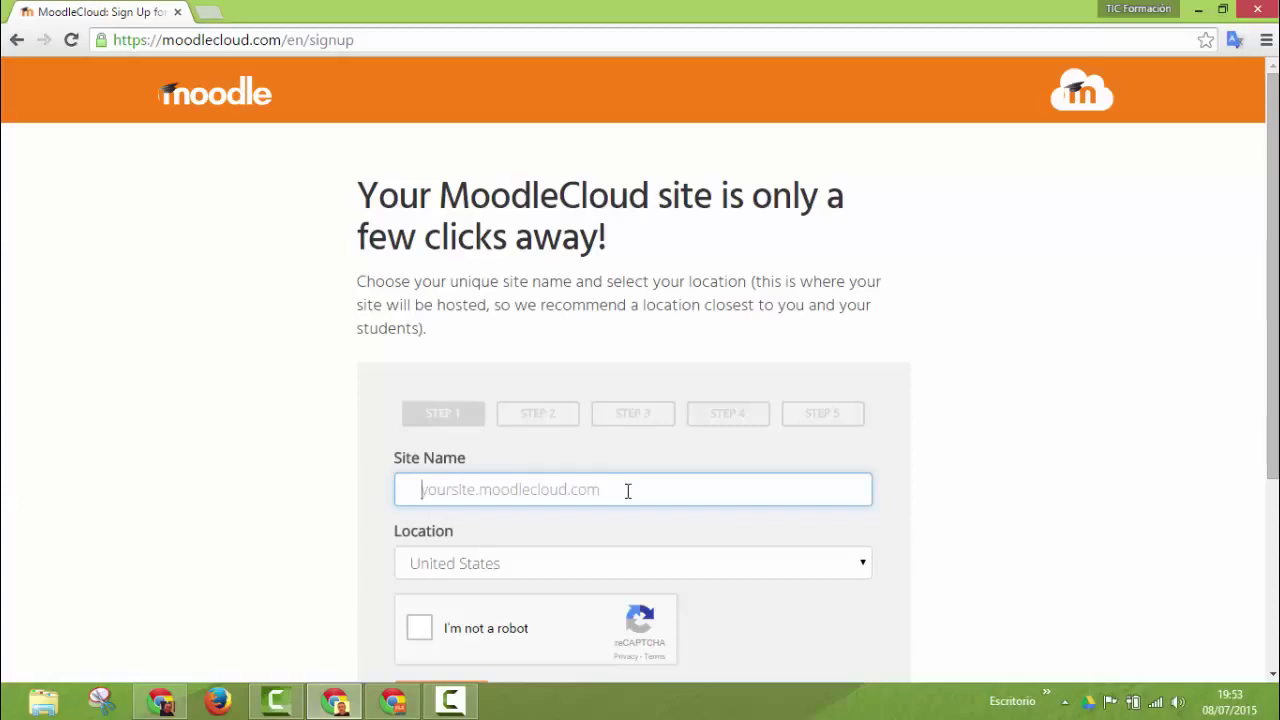
pyautogui.write('ticforma')
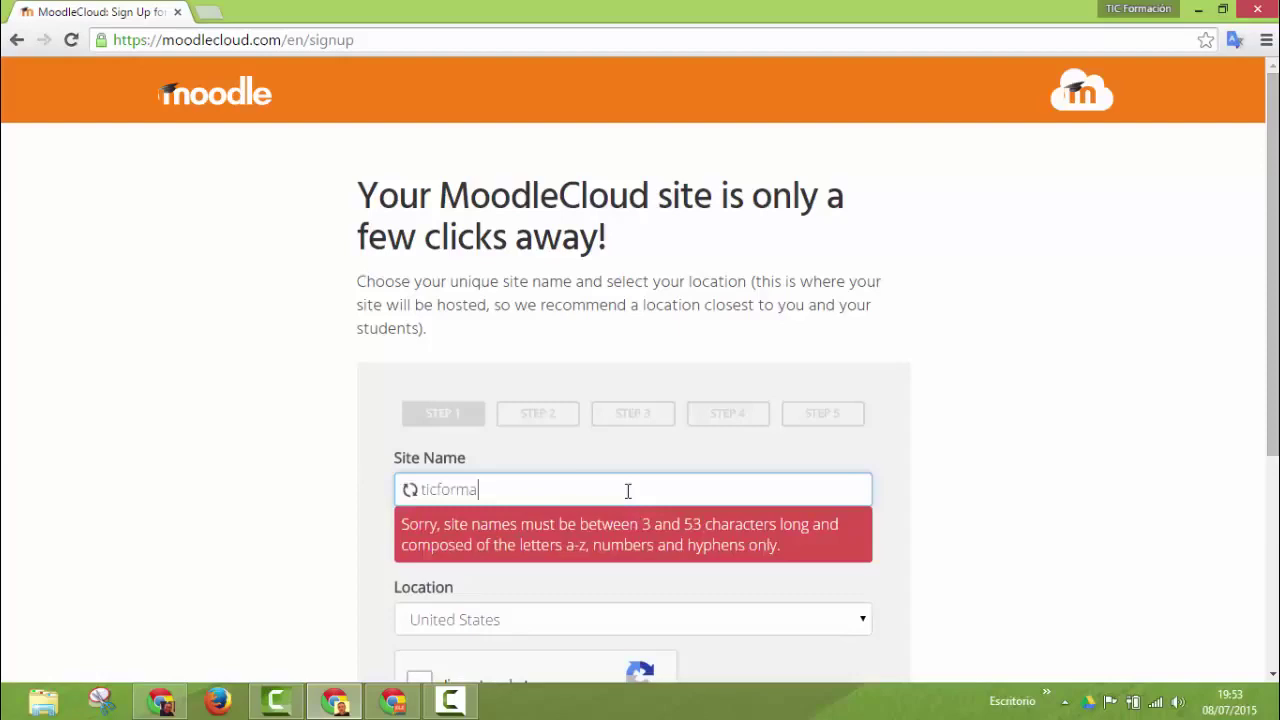
pyautogui.write('cion')
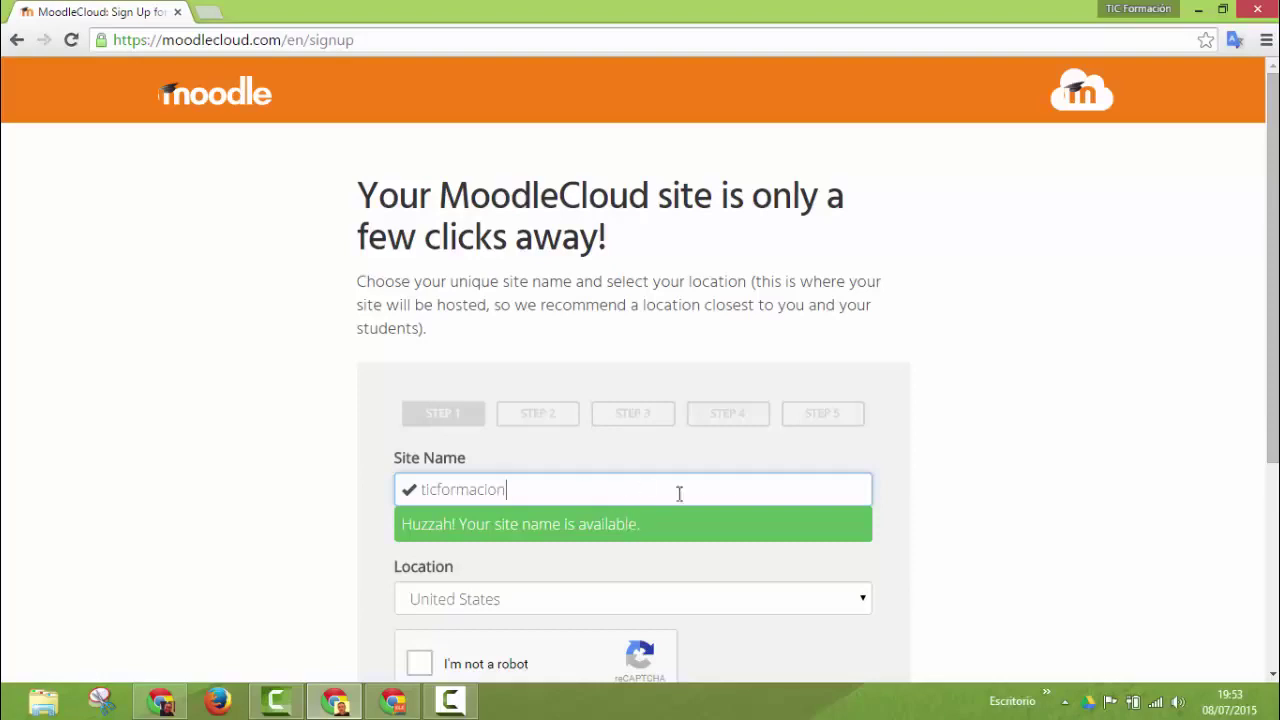
# Keep United States as the hosting location
pyautogui.click(864, 601)
pyautogui.scroll(-2, 975, 582)
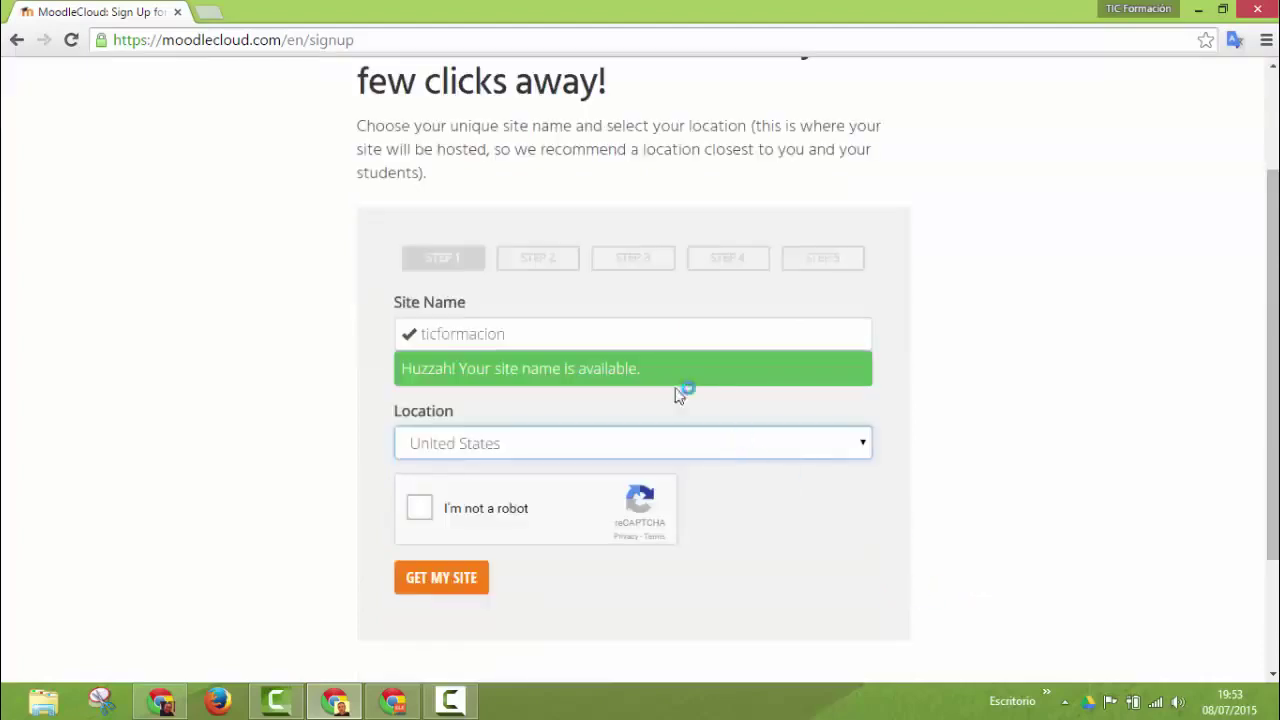
pyautogui.click(851, 448)
pyautogui.click(851, 446)
# Pass the reCAPTCHA by selecting the four salad images and verifying
pyautogui.click(417, 508)
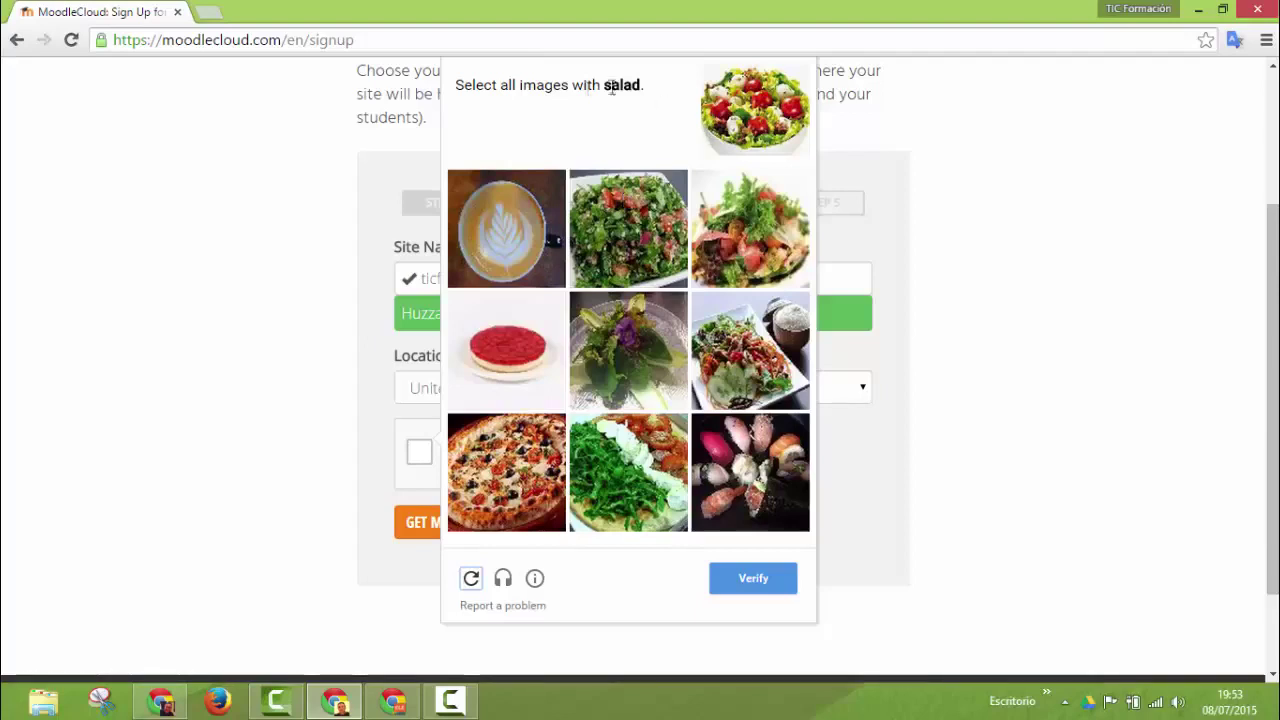
pyautogui.click(636, 230)
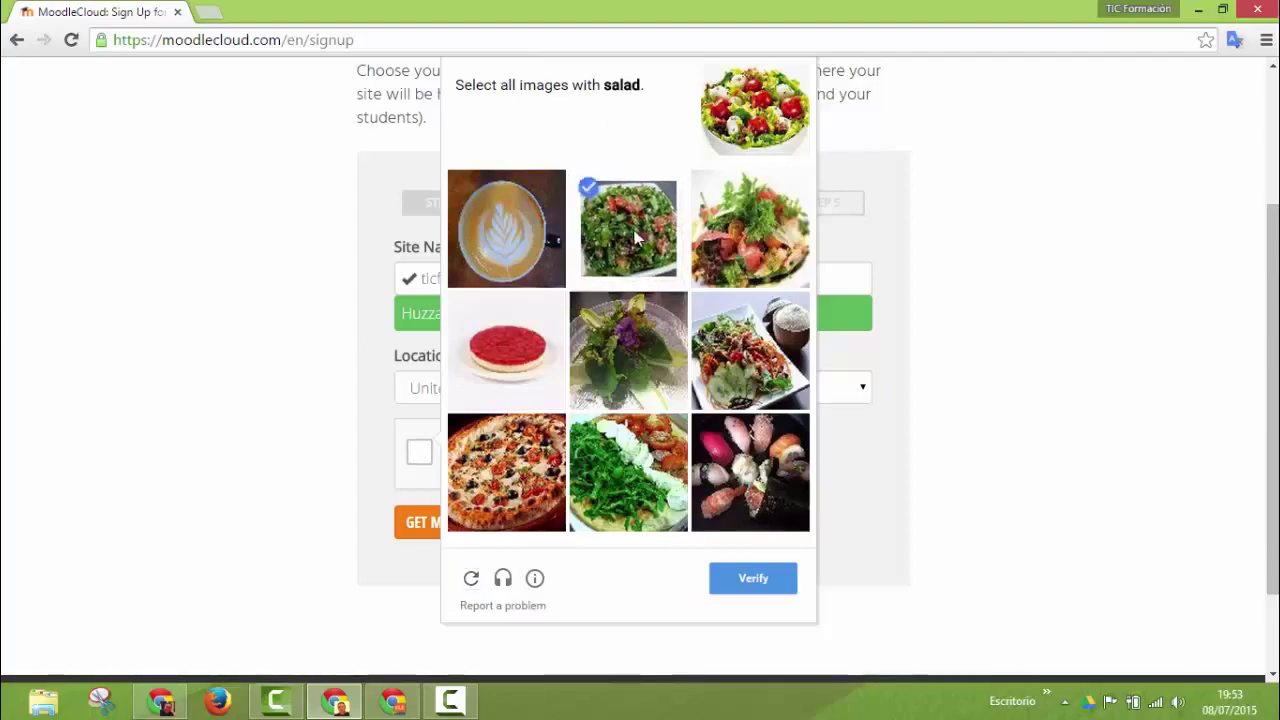
pyautogui.click(764, 236)
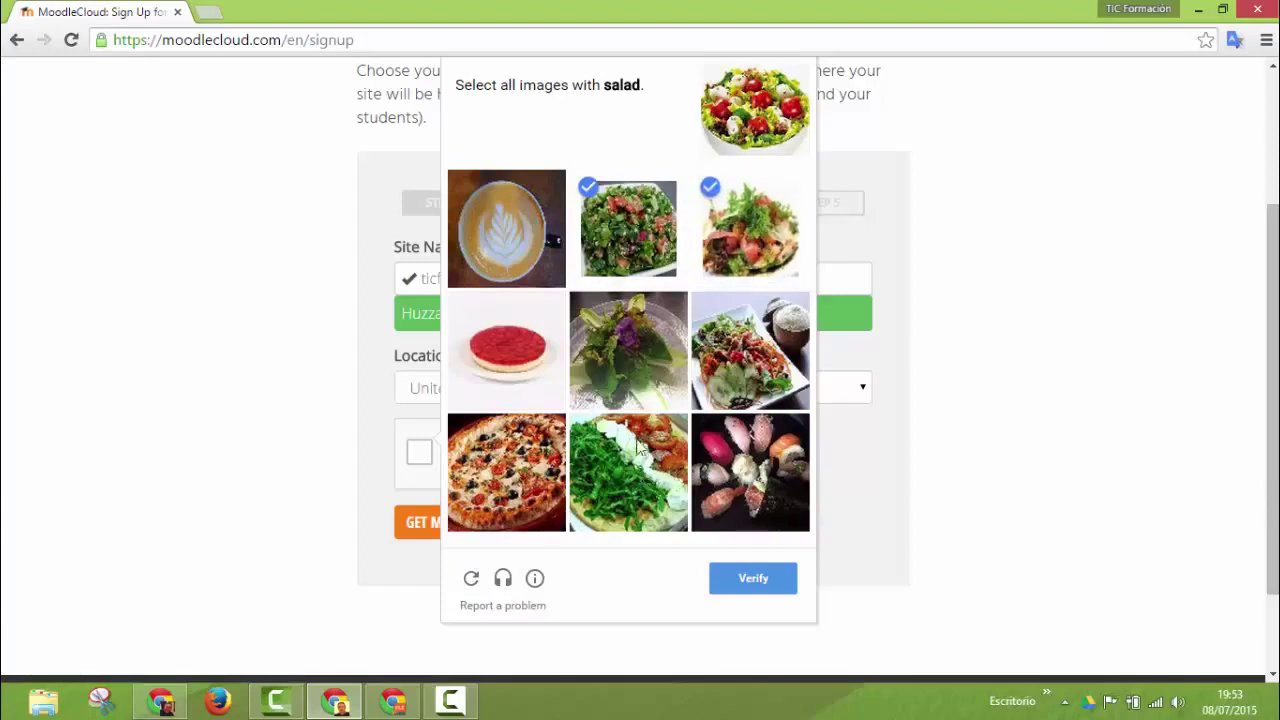
pyautogui.click(641, 355)
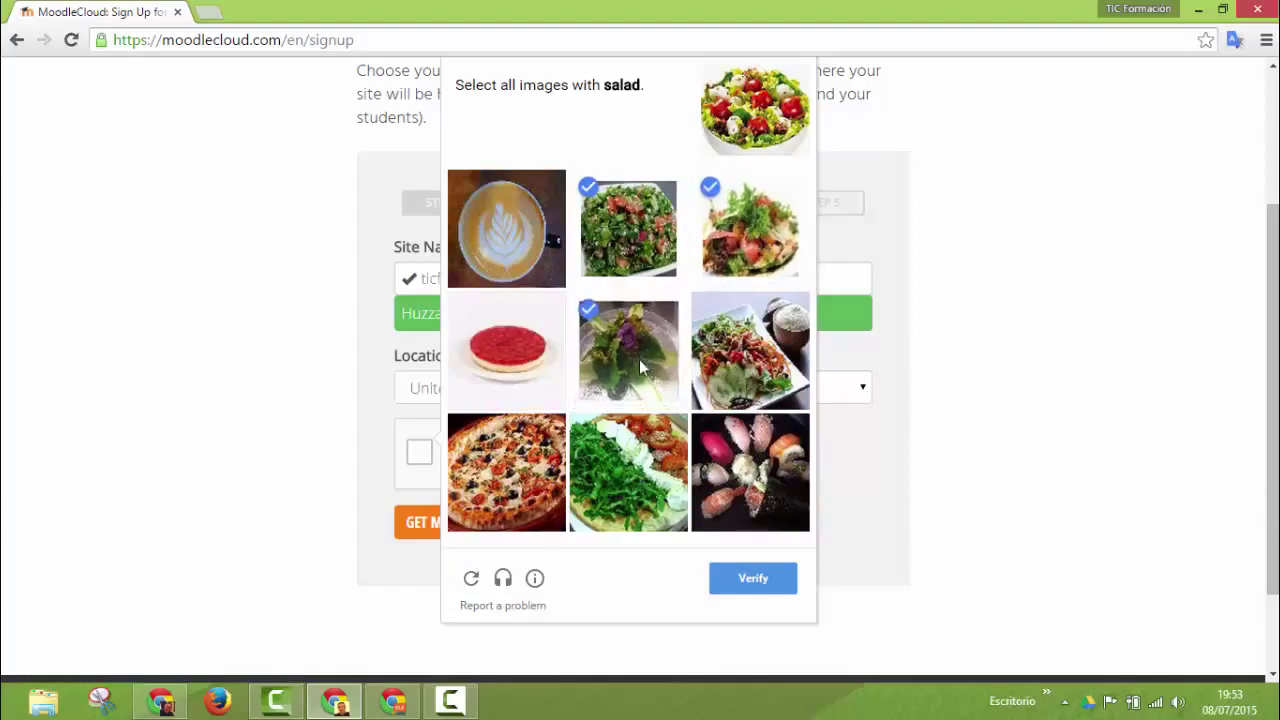
pyautogui.click(746, 350)
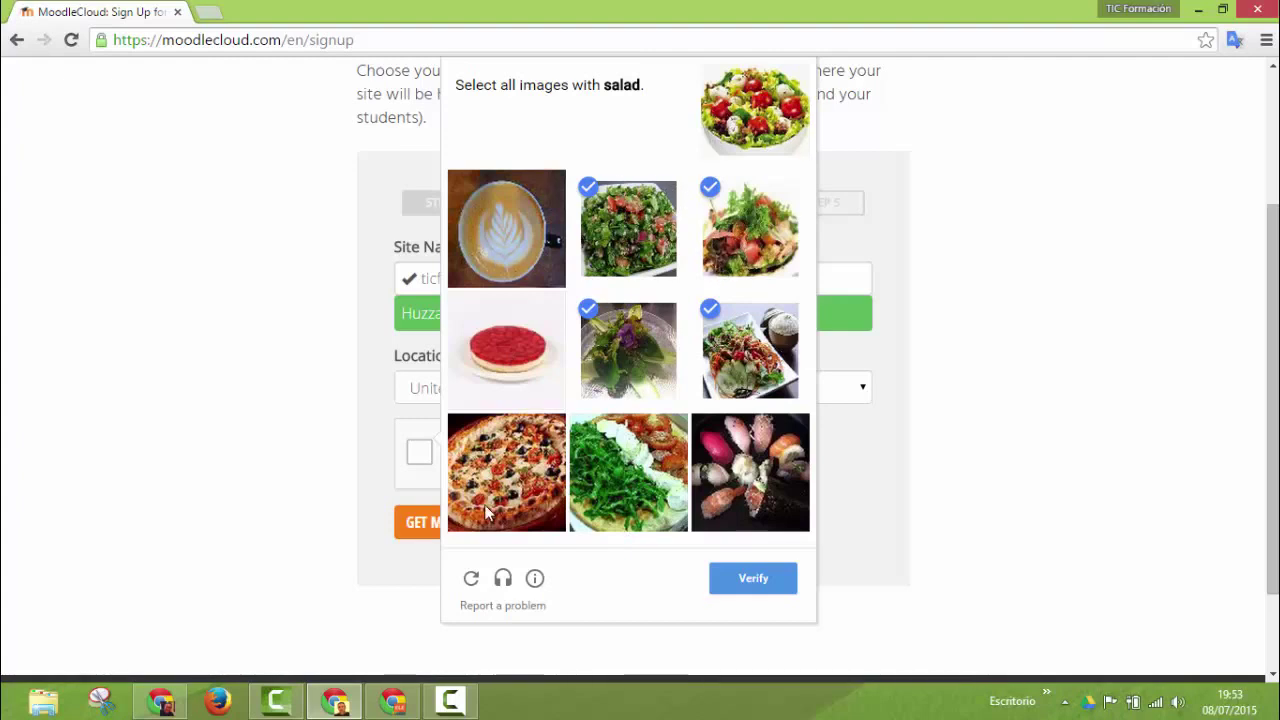
pyautogui.click(735, 590)
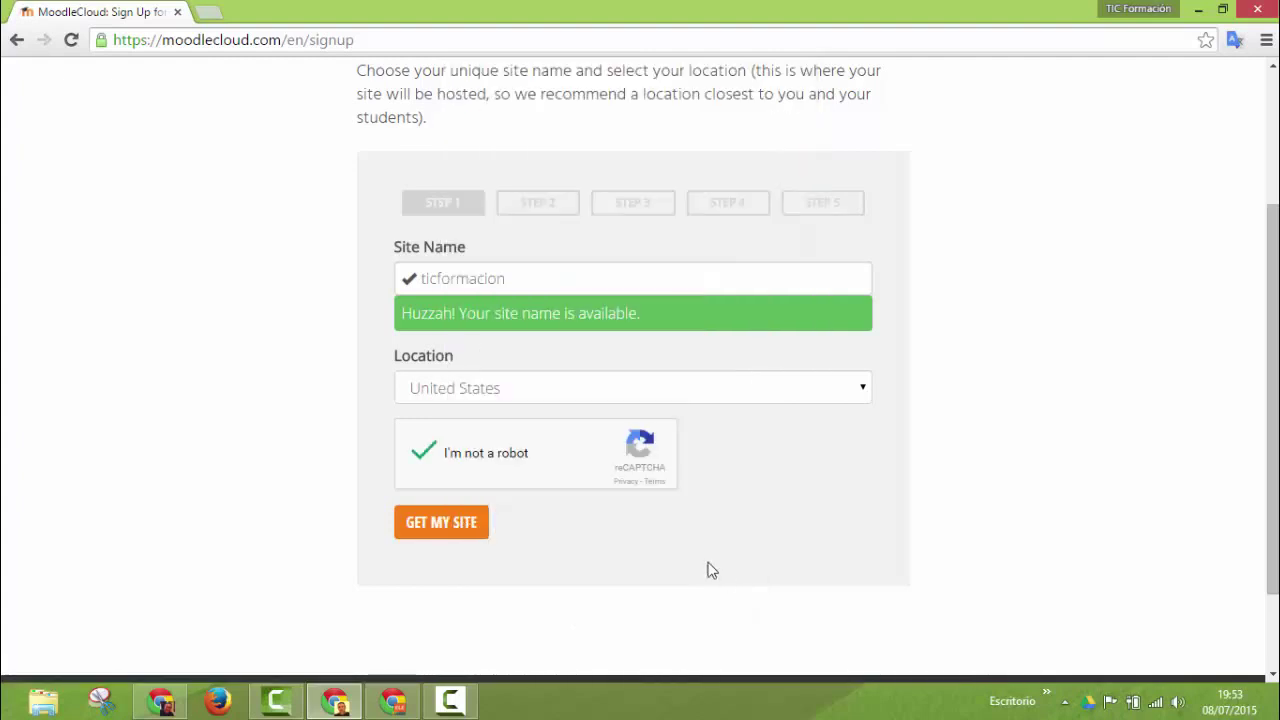
# Submit step 1 to claim the site and fill in the mobile number details
pyautogui.click(445, 530)
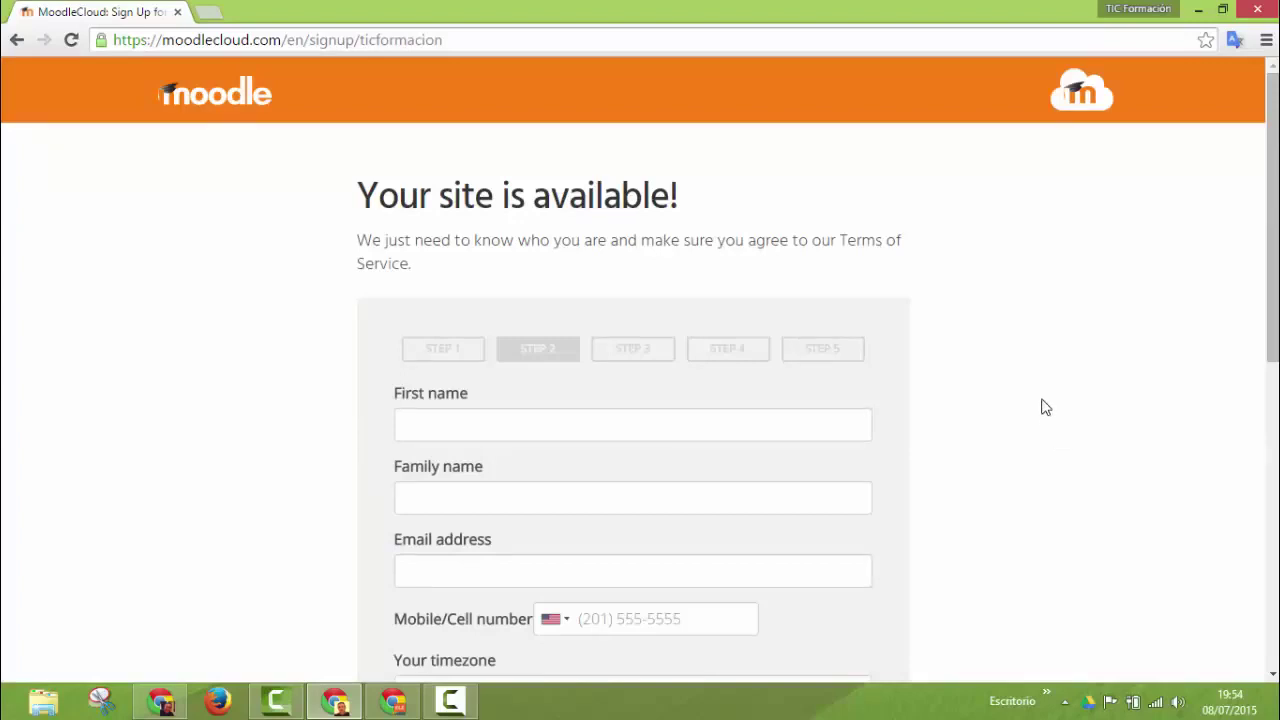
pyautogui.scroll(-2, 1032, 395)
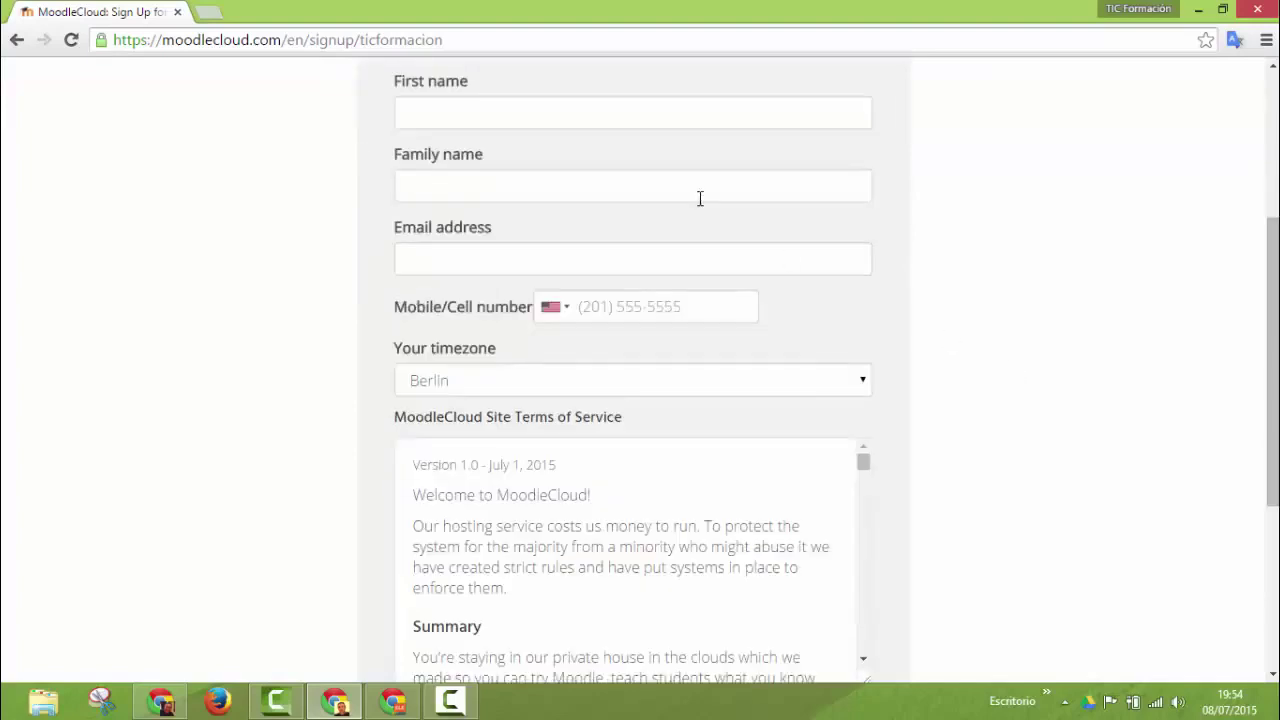
pyautogui.scroll(1, 697, 197)
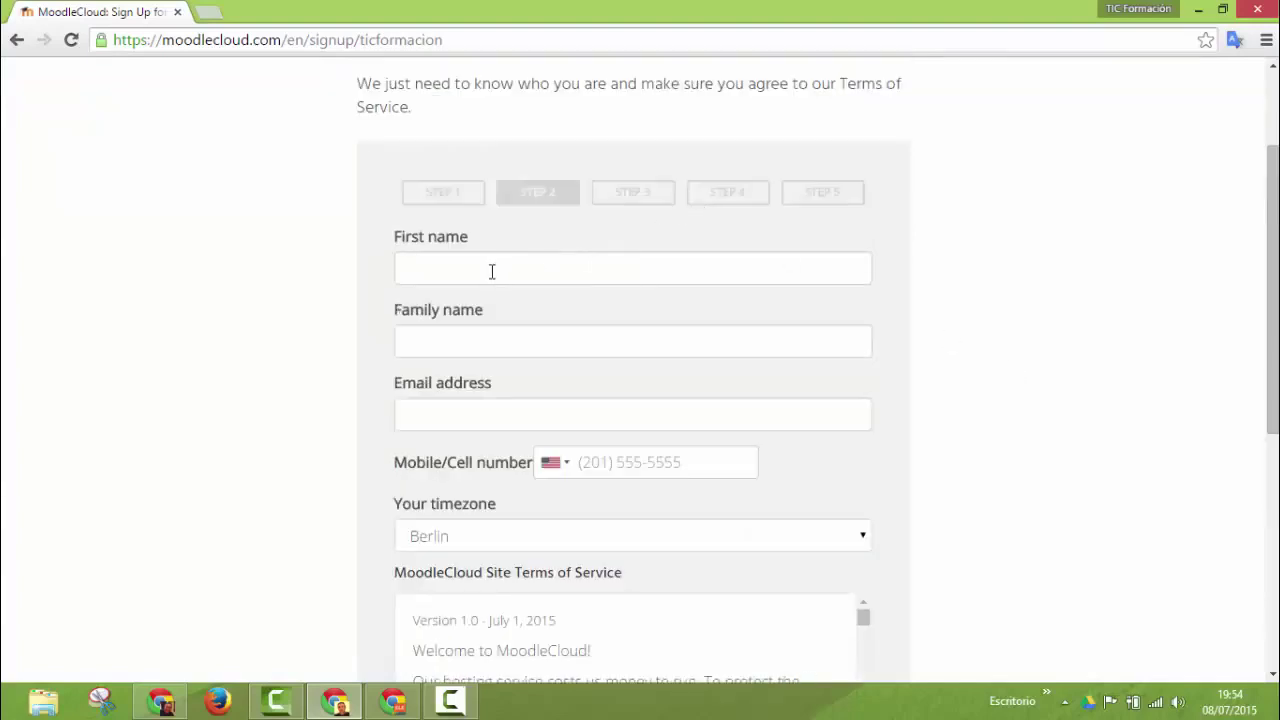
pyautogui.click(568, 465)
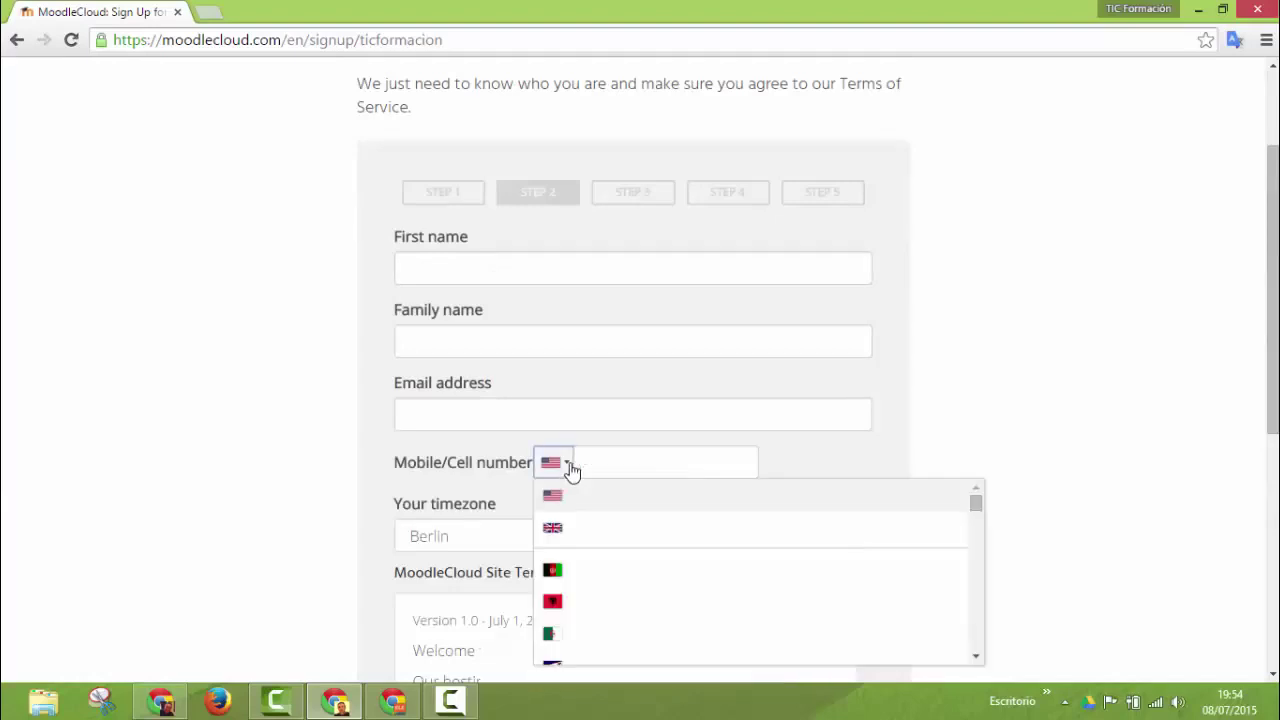
pyautogui.click(589, 461)
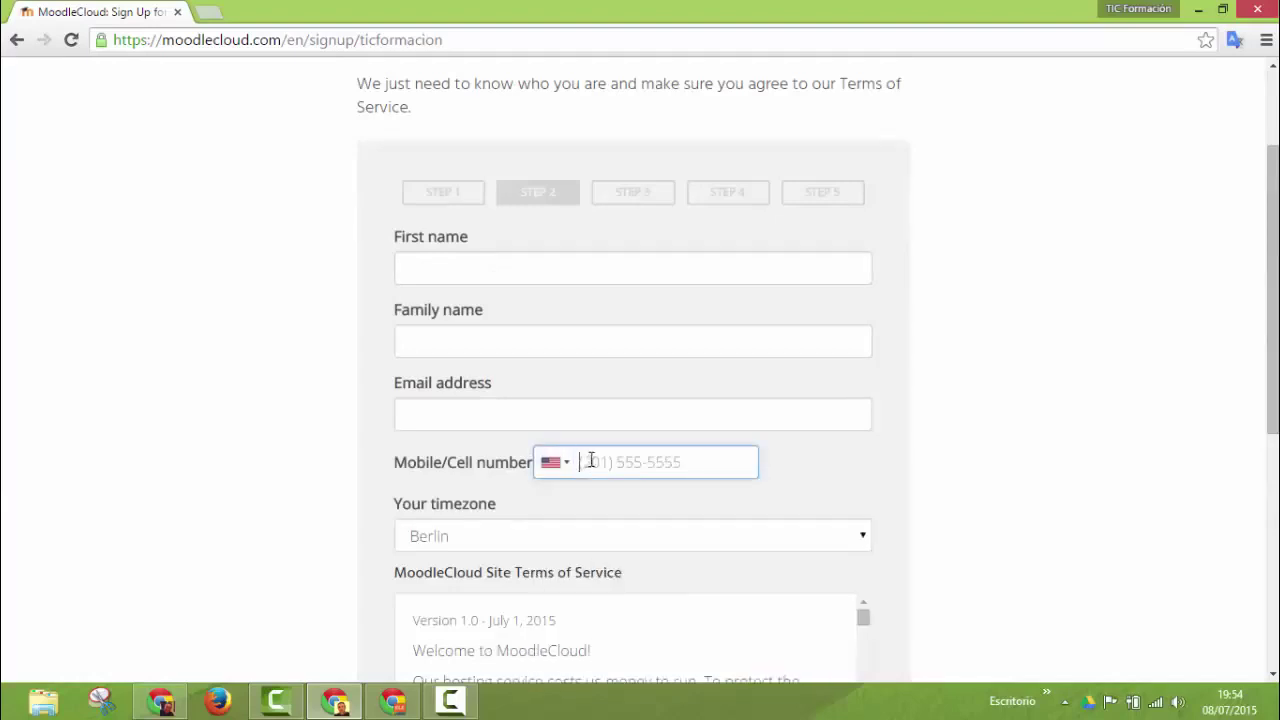
# Set the timezone to Madrid and accept the Terms of Service
pyautogui.click(748, 540)
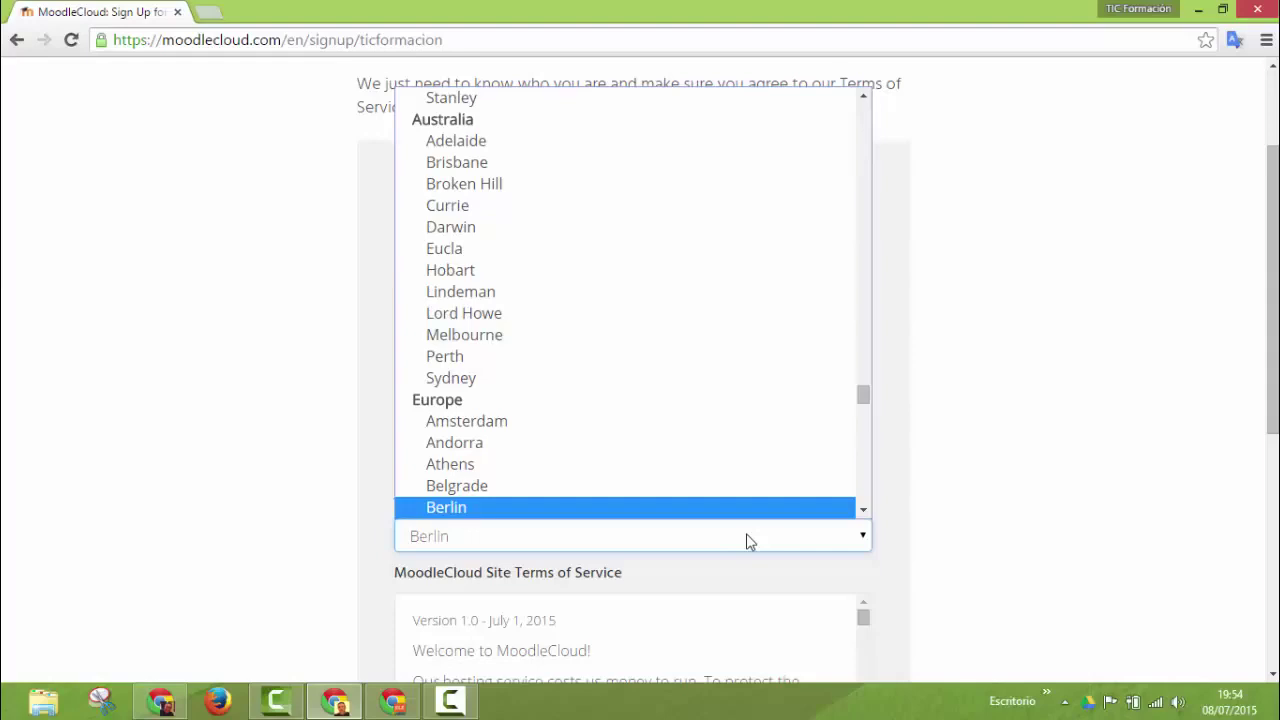
pyautogui.click(748, 540)
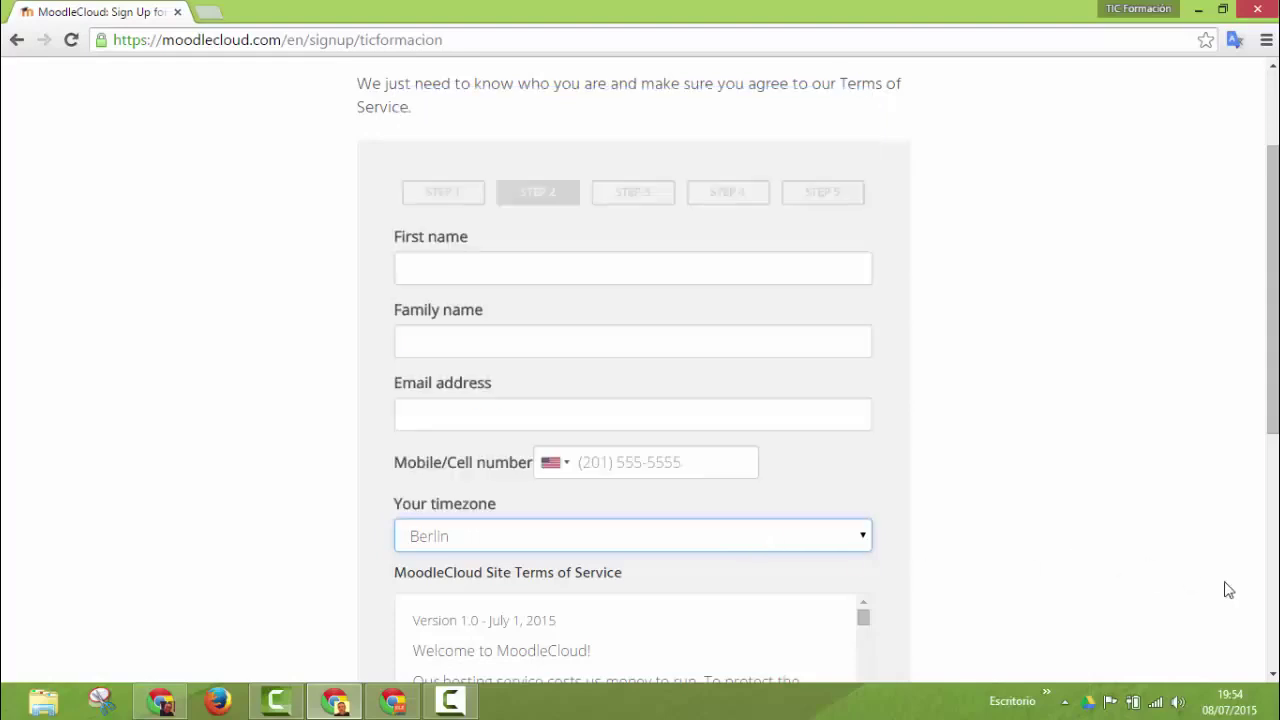
pyautogui.scroll(-2, 1228, 585)
pyautogui.scroll(-2, 1229, 582)
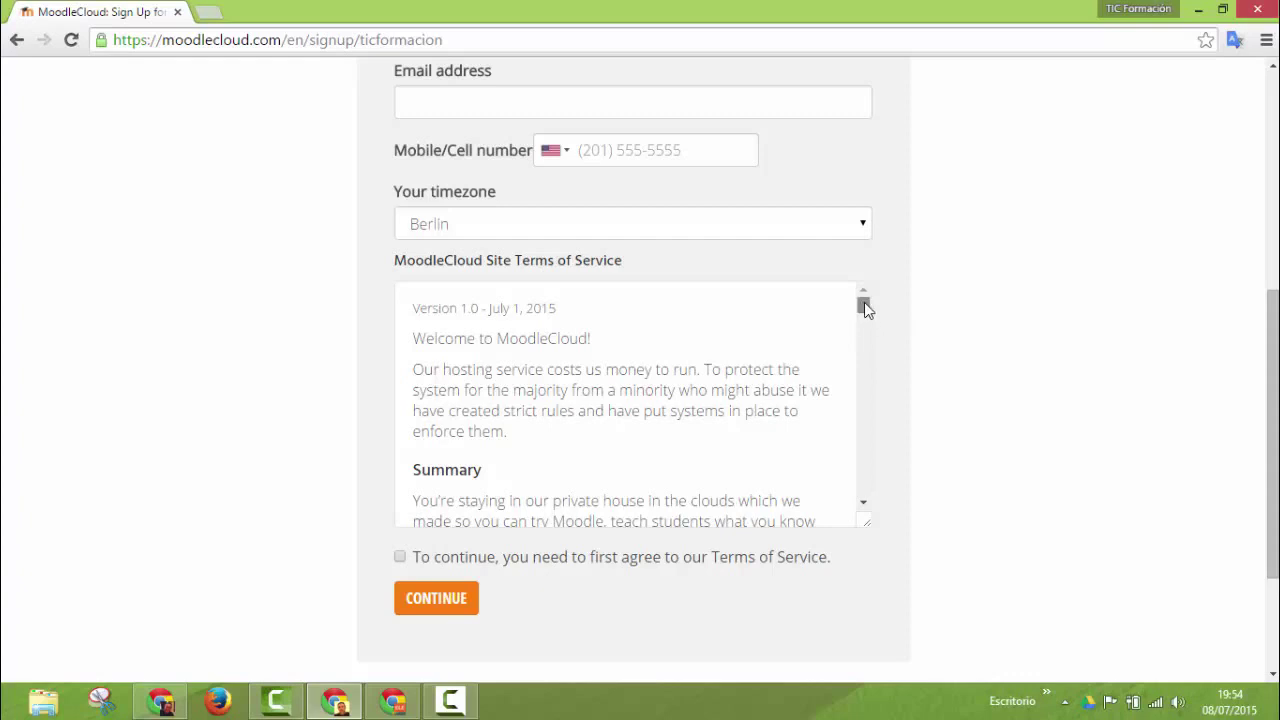
pyautogui.scroll(-1, 864, 304)
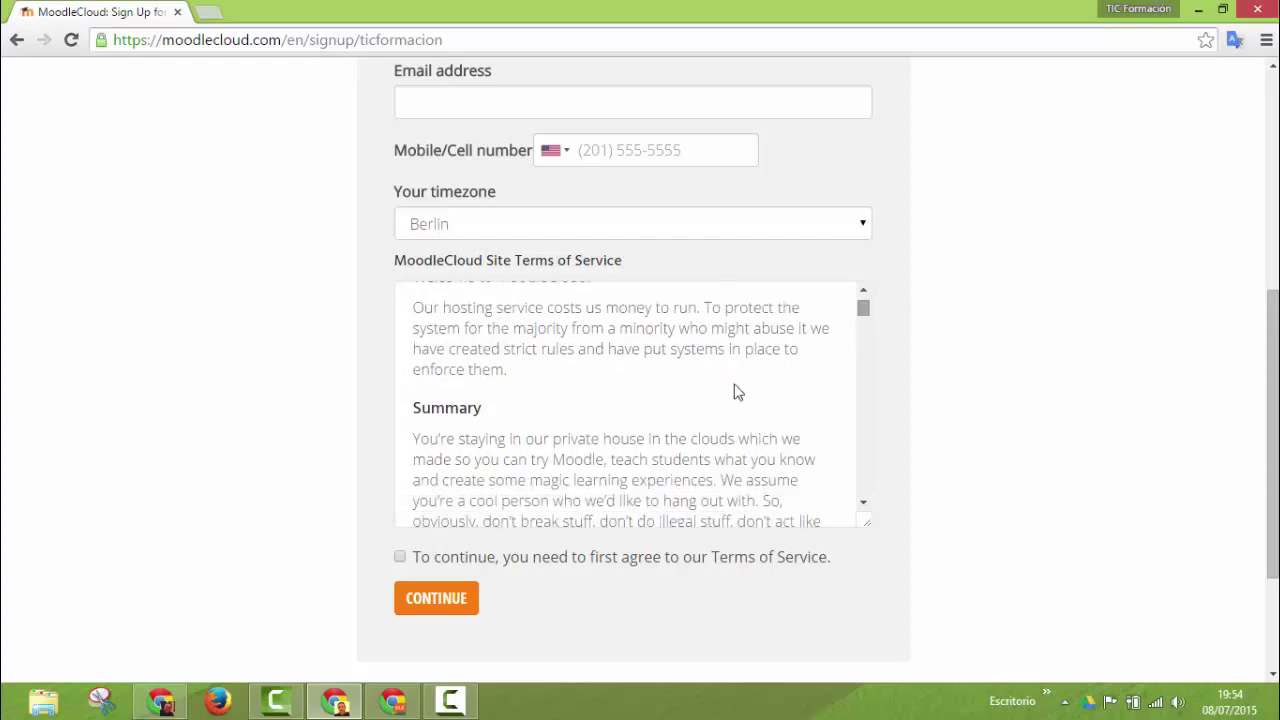
pyautogui.click(430, 604)
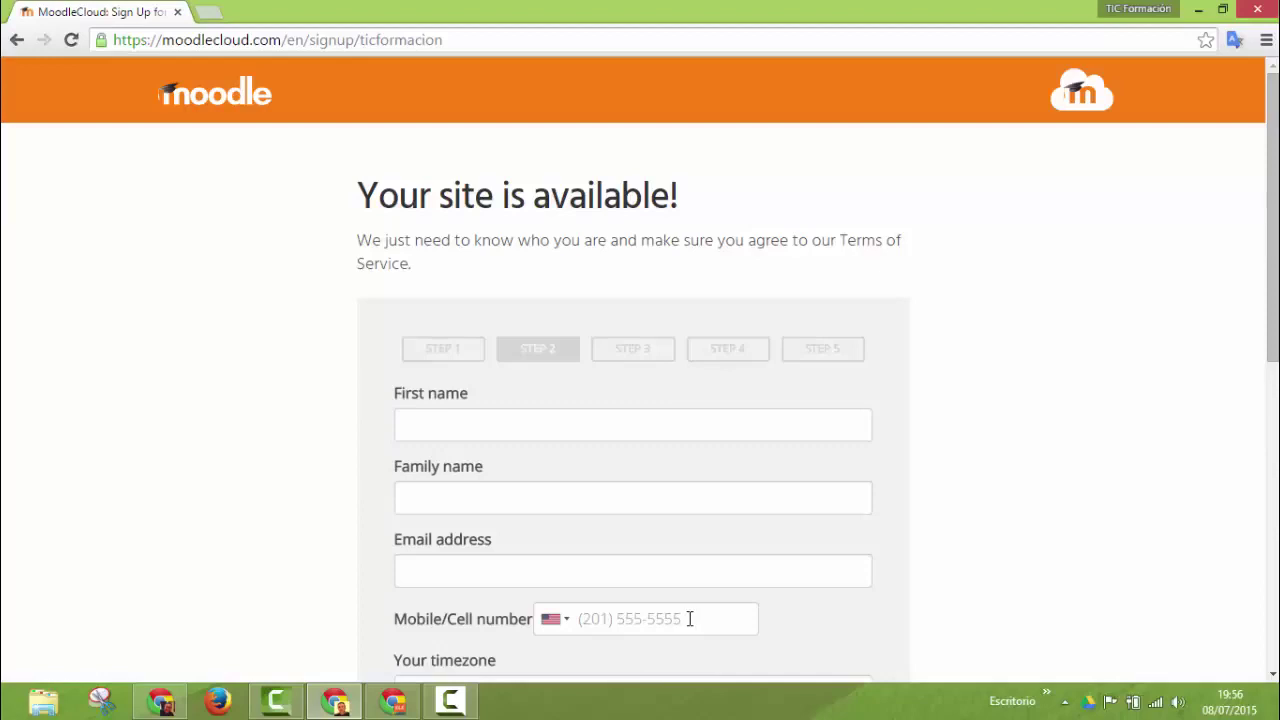
pyautogui.scroll(-10, 443, 449)
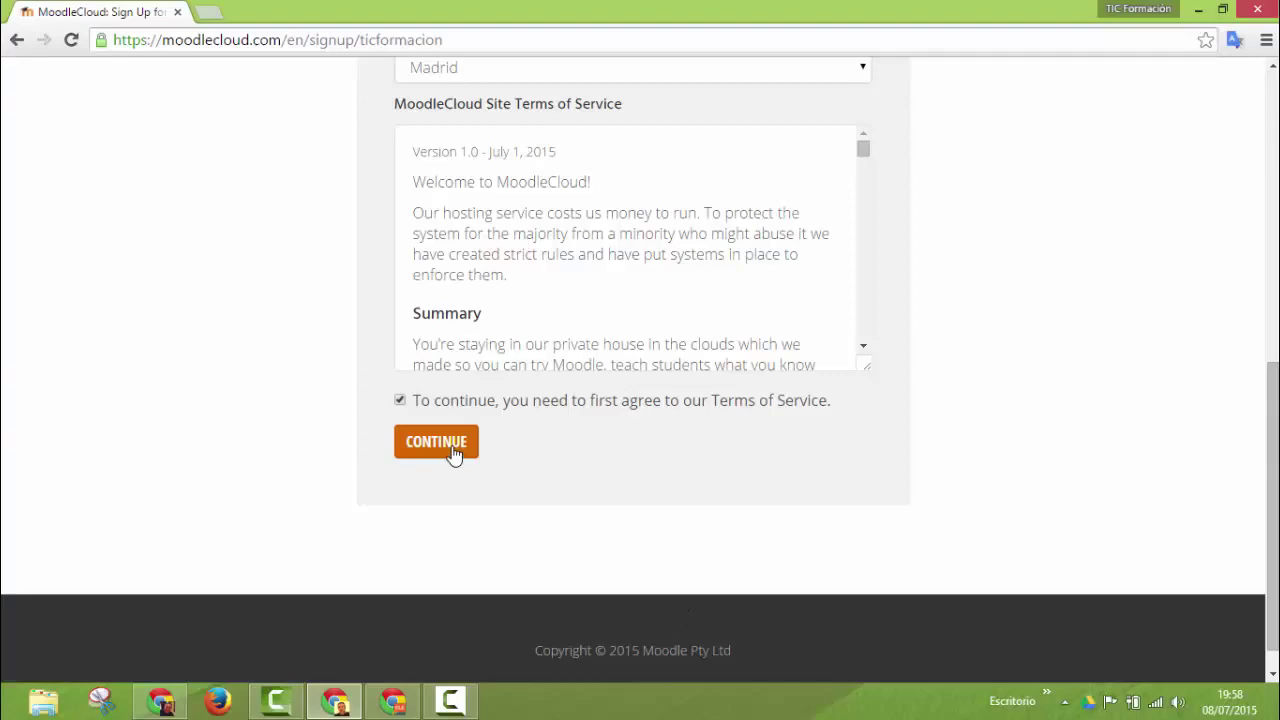
# Submit the details, confirm the SMS code, and save the new site password
pyautogui.click(437, 442)
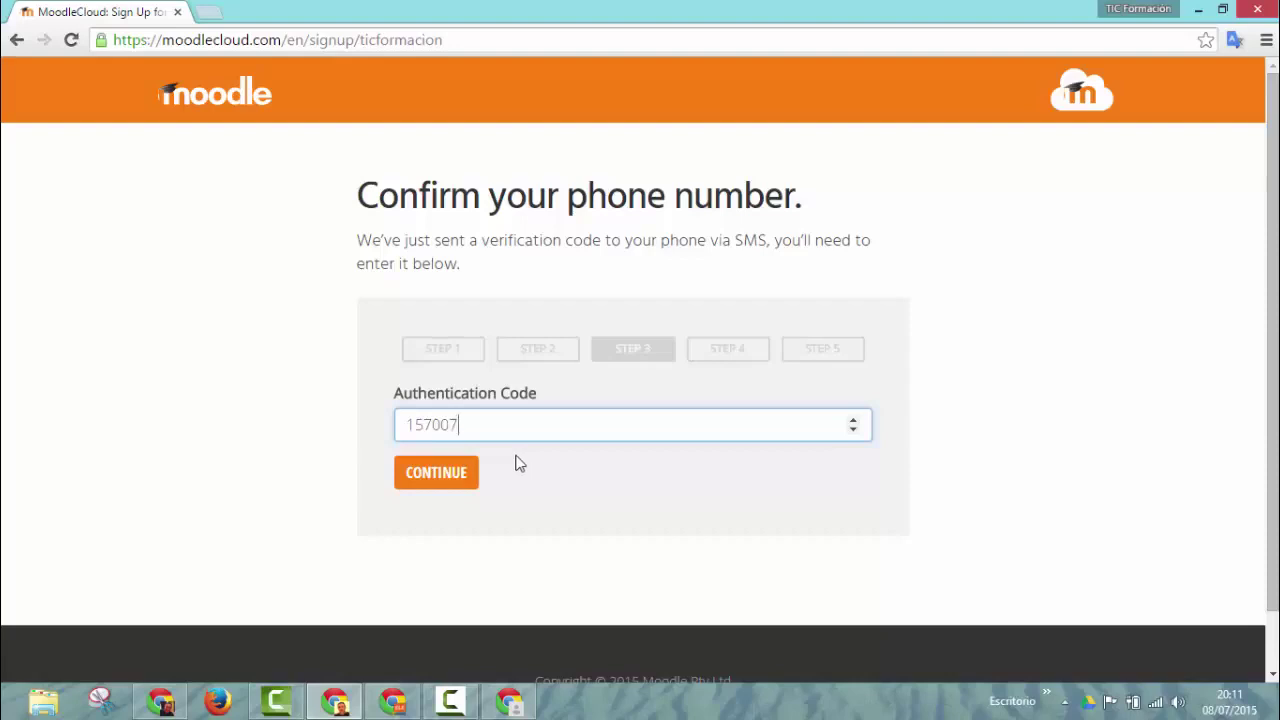
pyautogui.click(437, 478)
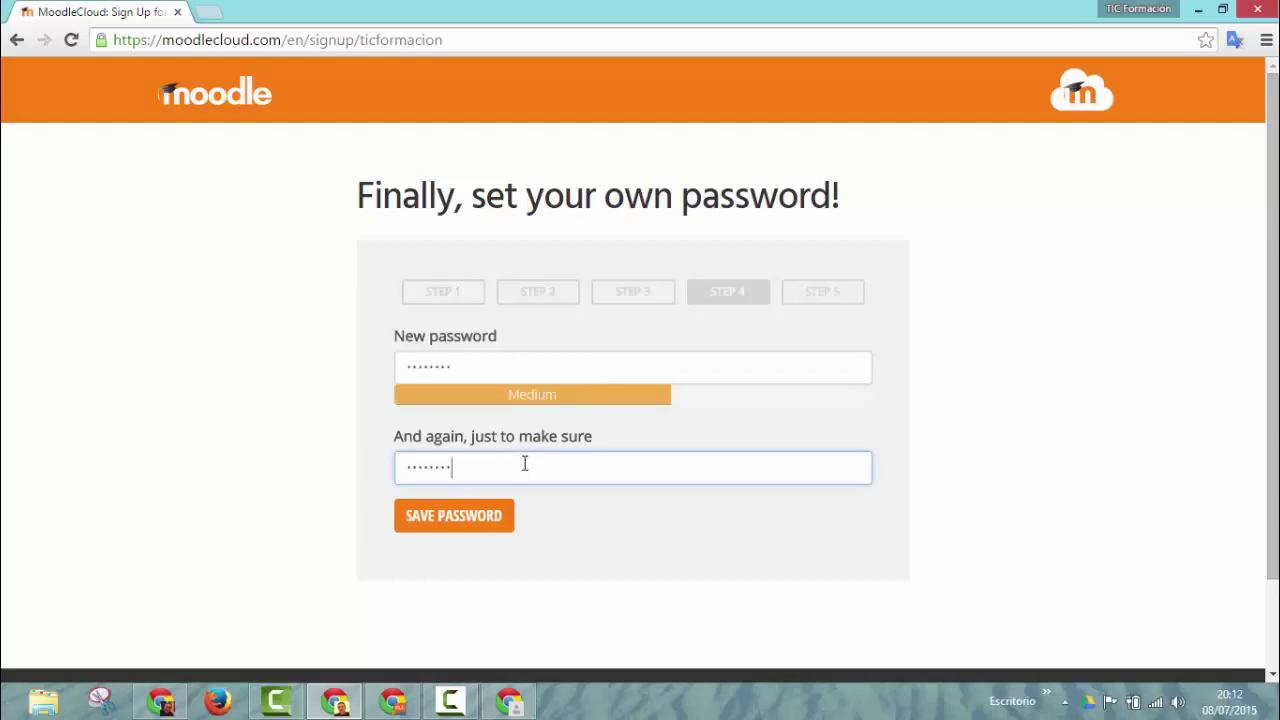
pyautogui.click(457, 528)
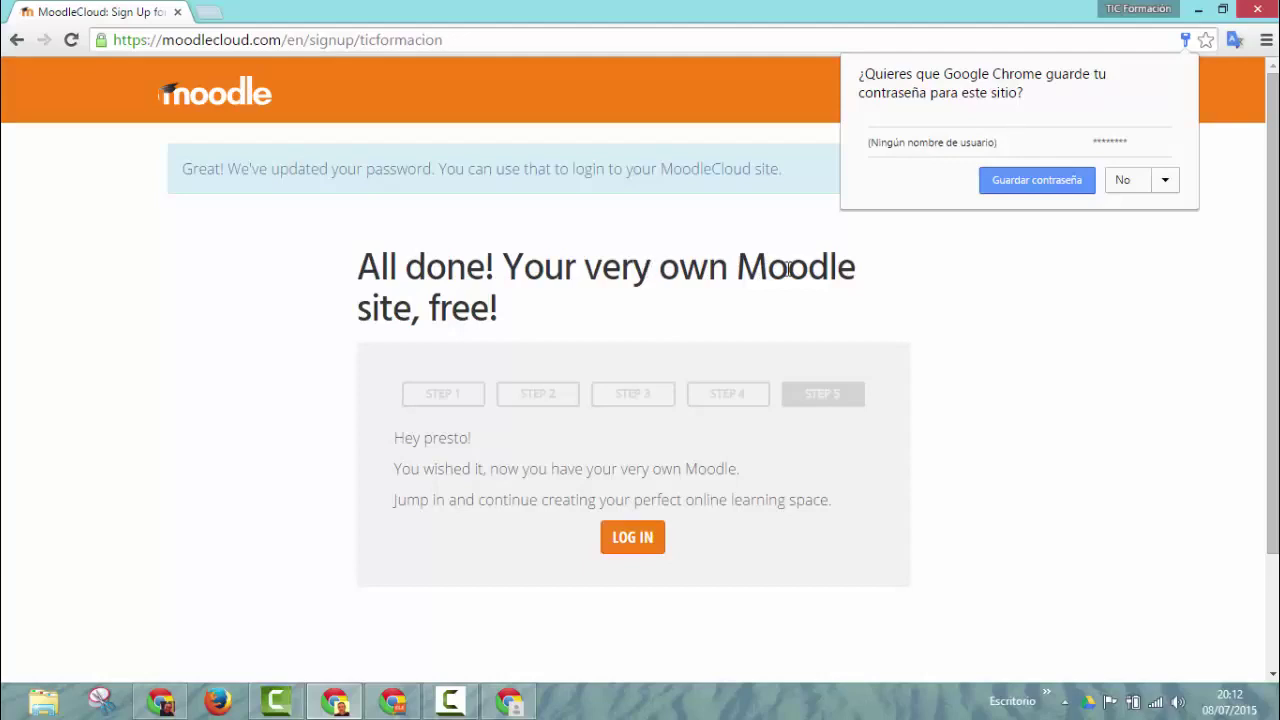
# Log in from the All done page to reach 'My new Moodle site'
pyautogui.click(632, 543)
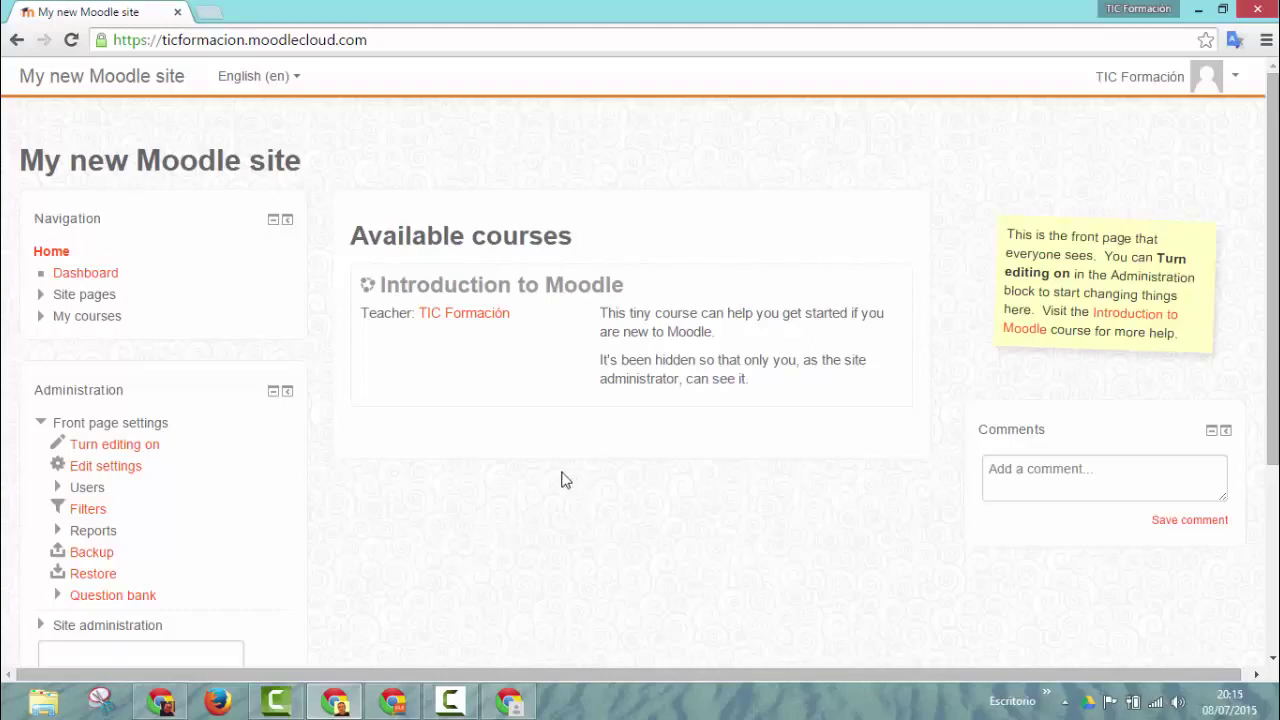
pyautogui.scroll(-2, 431, 470)
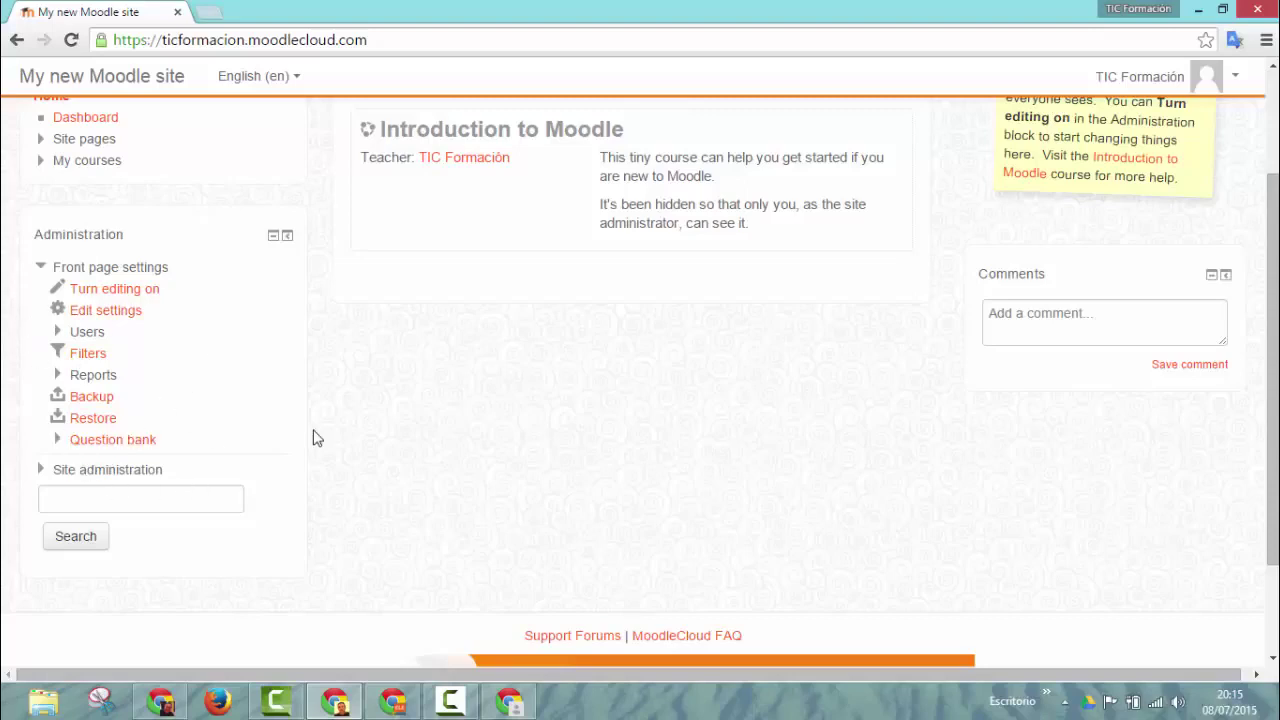
pyautogui.scroll(2, 316, 386)
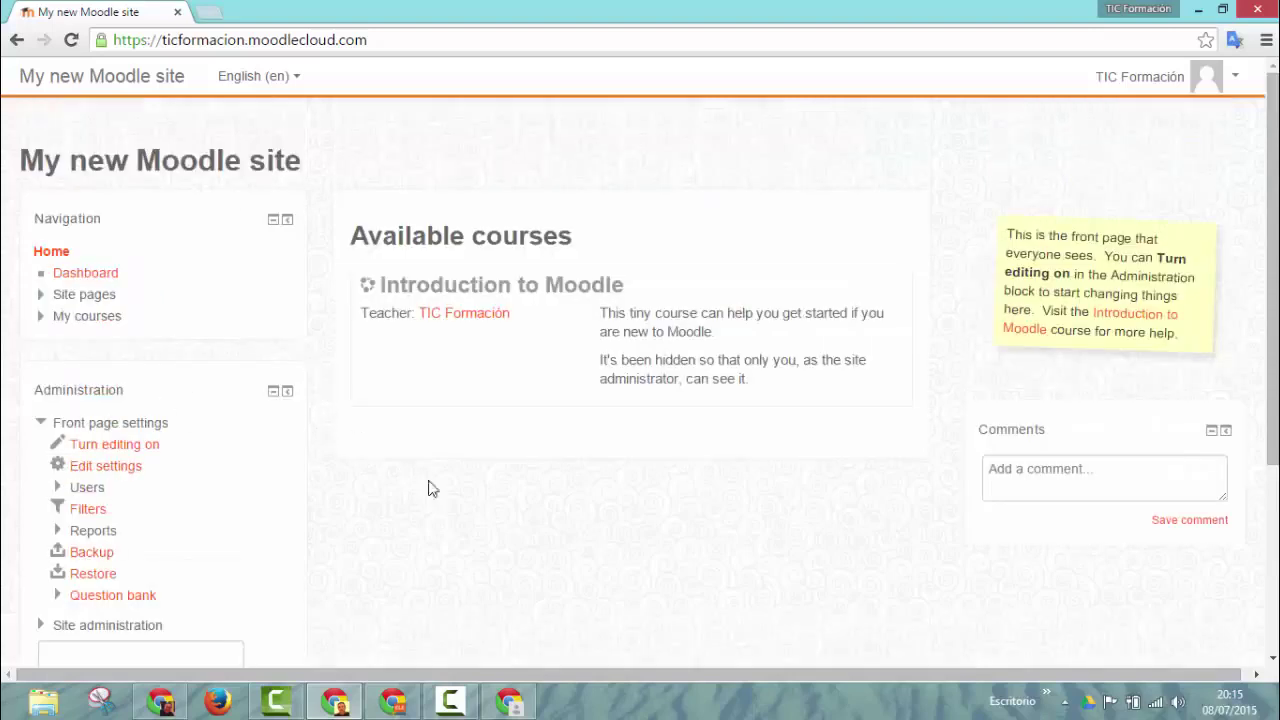